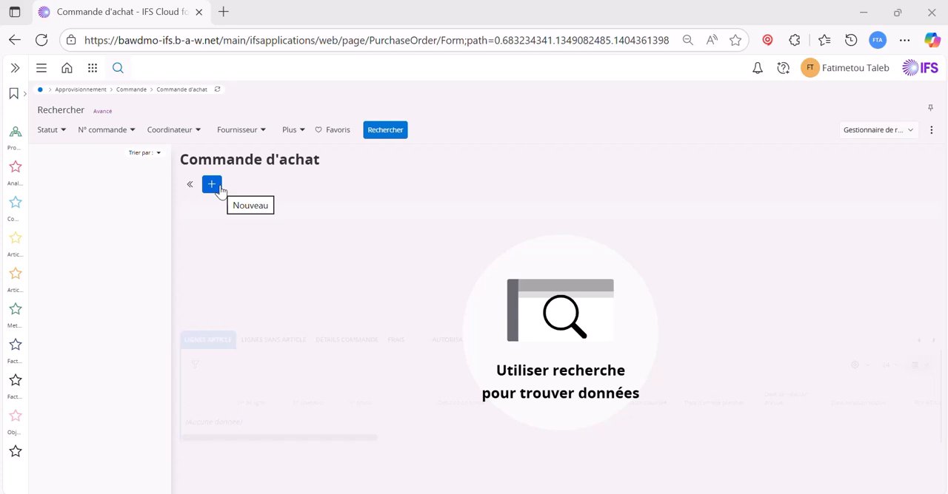
Create and save a new purchase order at site SIFAT for supplier FATSUPP1
{"action": "left_click", "coordinate": [212, 185]}
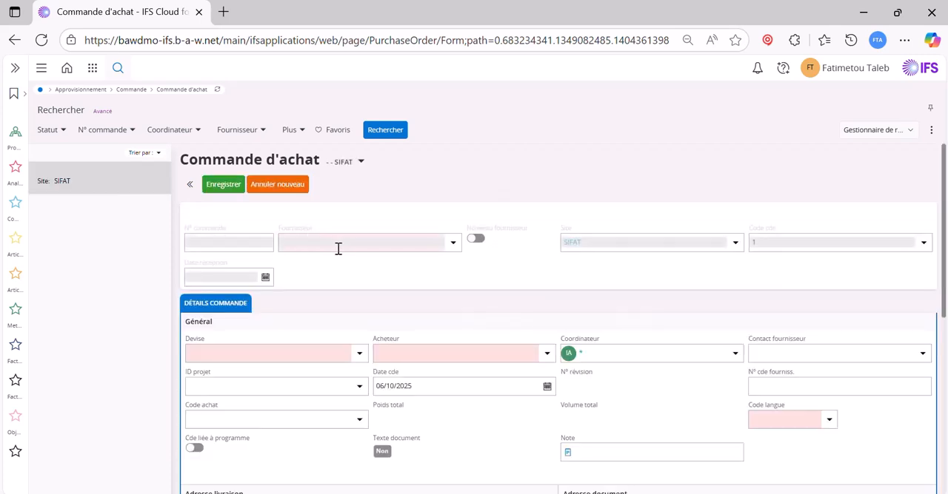
{"action": "left_click", "coordinate": [338, 245]}
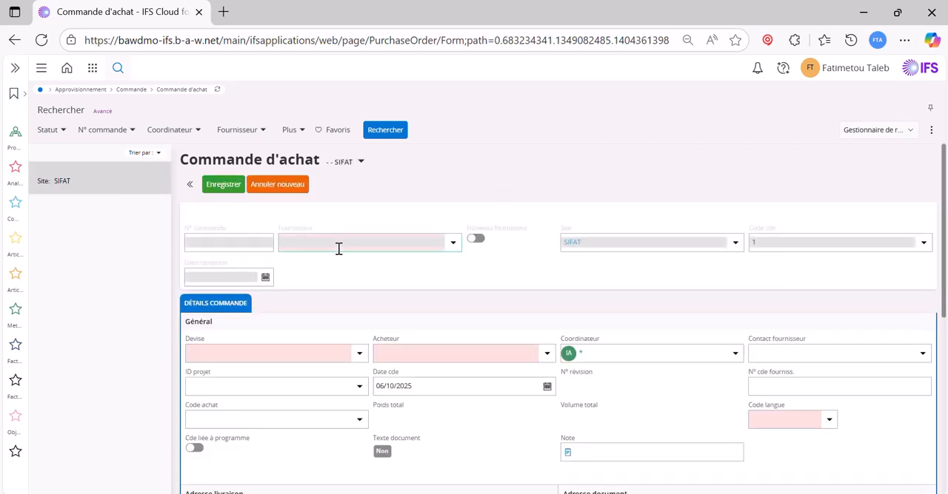
{"action": "type", "text": "fat"}
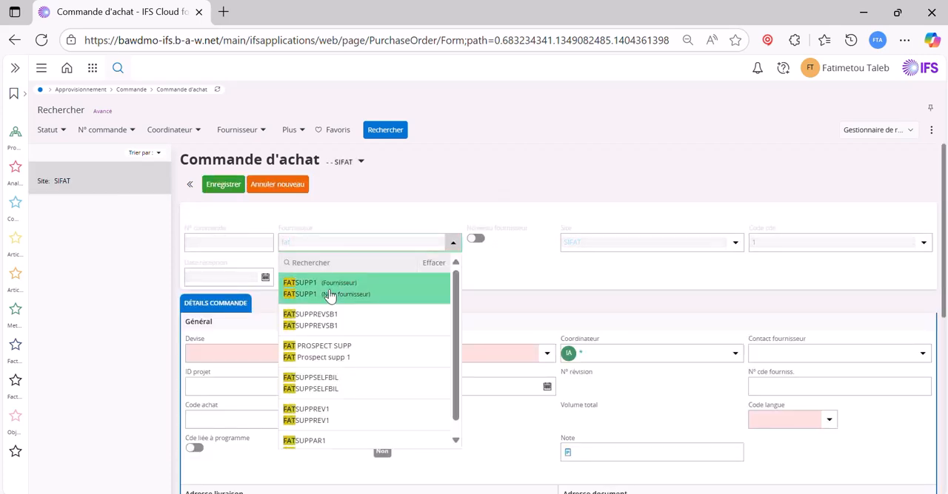
{"action": "left_click", "coordinate": [330, 289]}
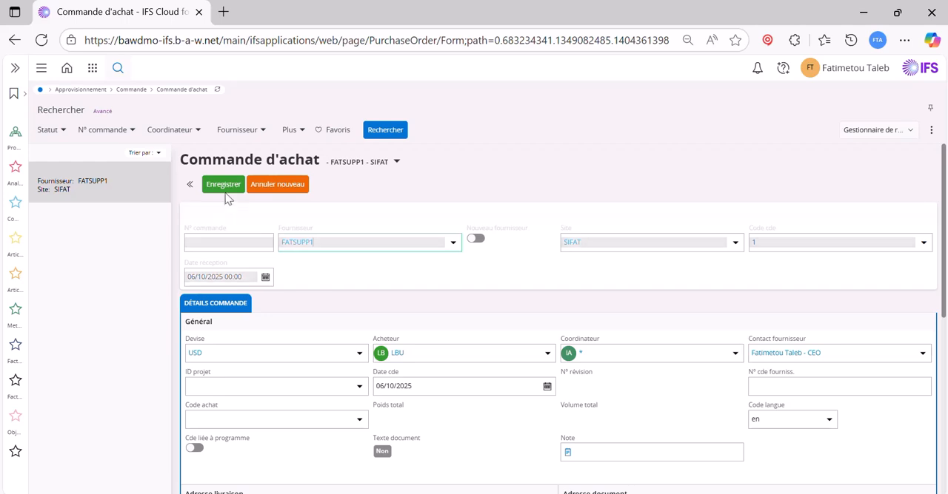
{"action": "left_click", "coordinate": [223, 186]}
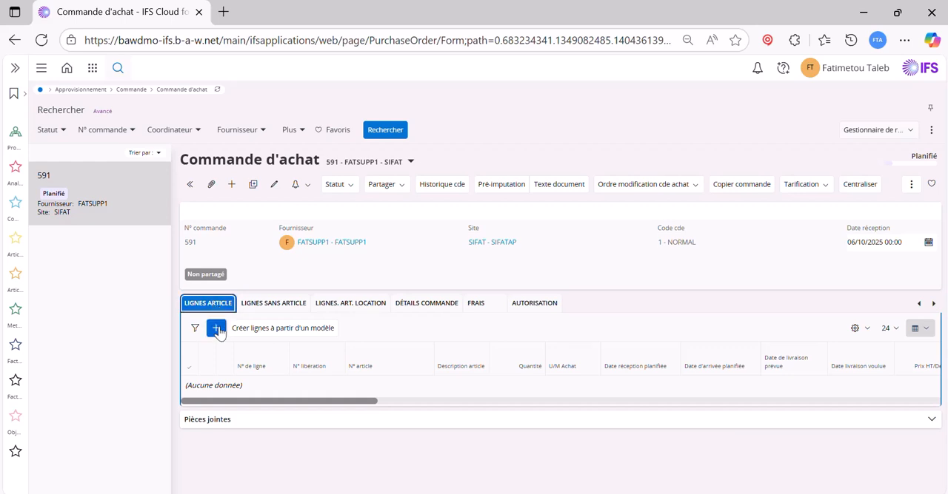
Add and save an article line for ARTICLE NON STOCKE 1 with a quantity of 10
{"action": "left_click", "coordinate": [216, 328]}
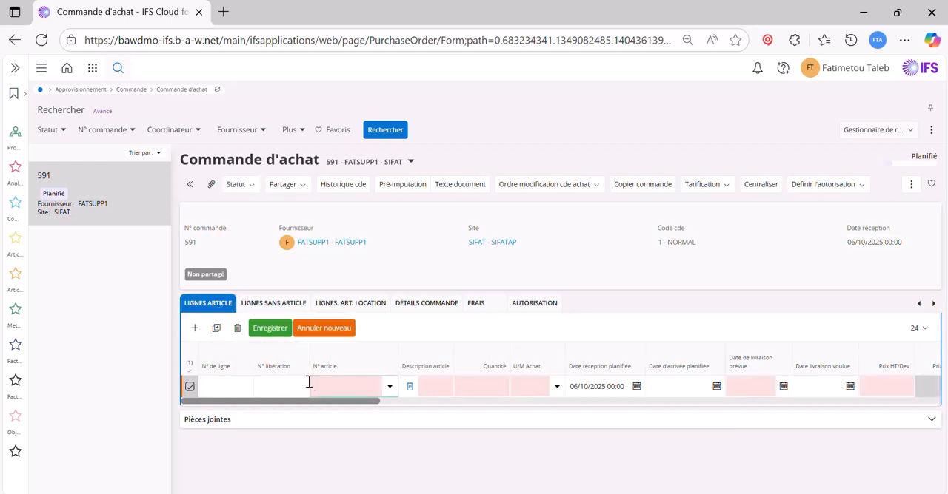
{"action": "left_click", "coordinate": [310, 382]}
{"action": "type", "text": "ar"}
{"action": "left_click", "coordinate": [355, 453]}
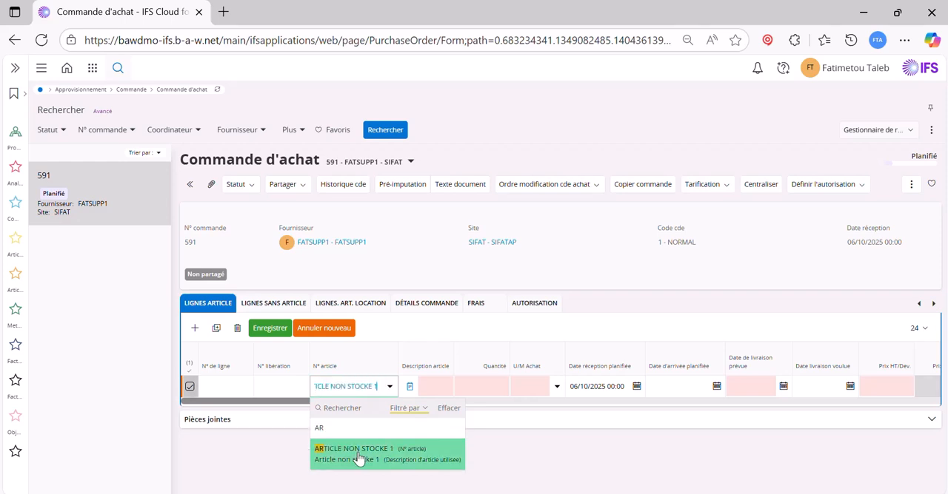
{"action": "left_click", "coordinate": [477, 385]}
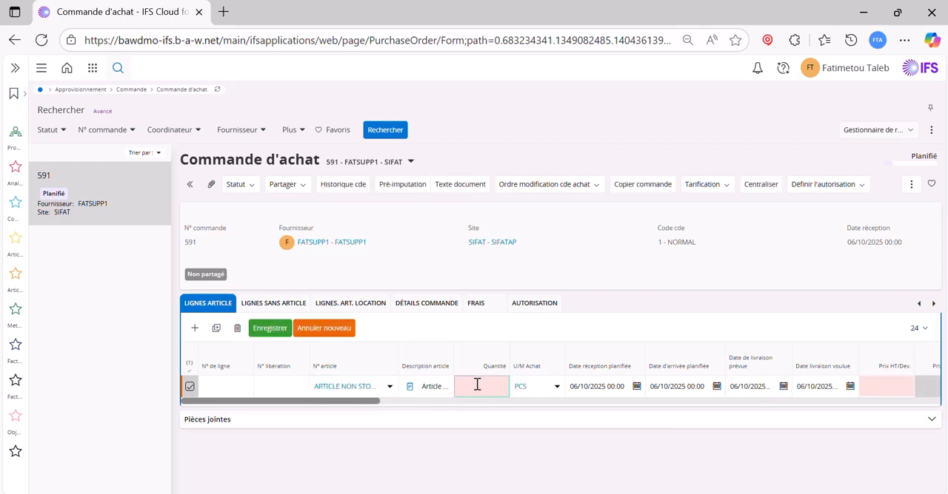
{"action": "type", "text": "10"}
{"action": "left_click", "coordinate": [275, 331]}
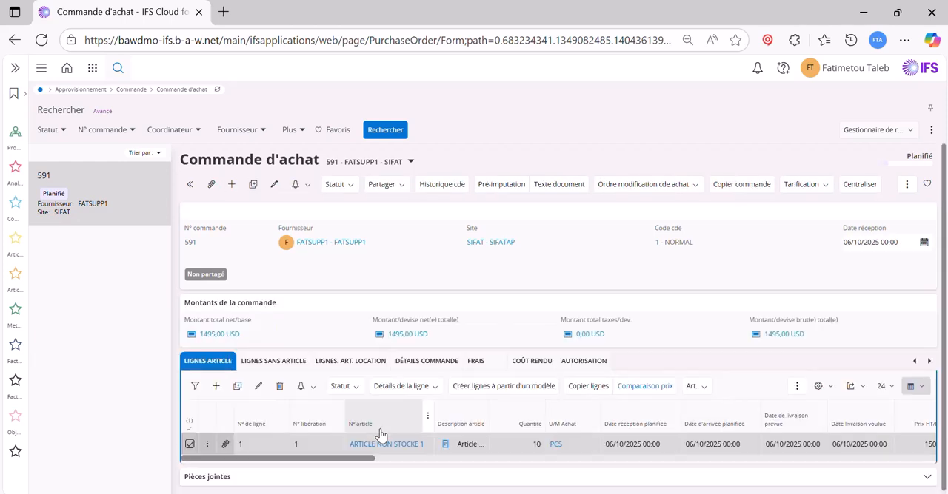
Check the line's prices and the possible order statuses, and release the purchase order
{"action": "left_click_drag", "start_coordinate": [370, 459], "coordinate": [389, 459]}
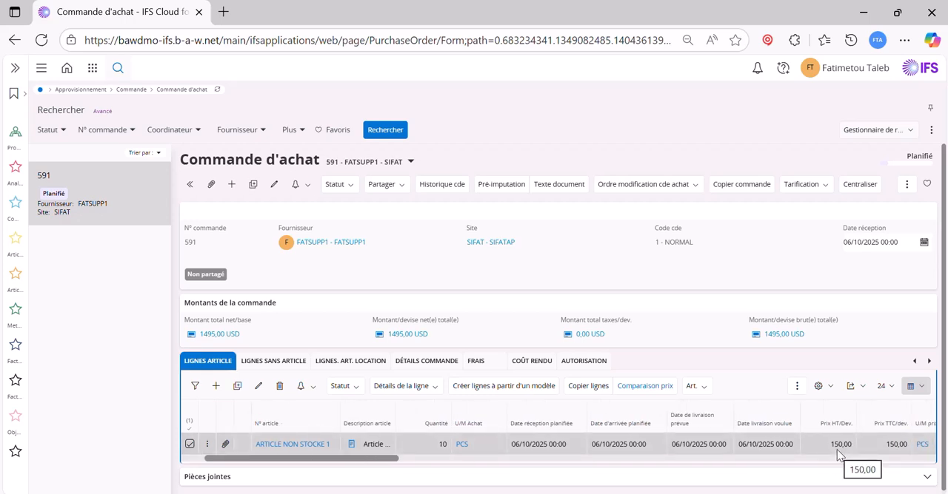
{"action": "left_click", "coordinate": [927, 159]}
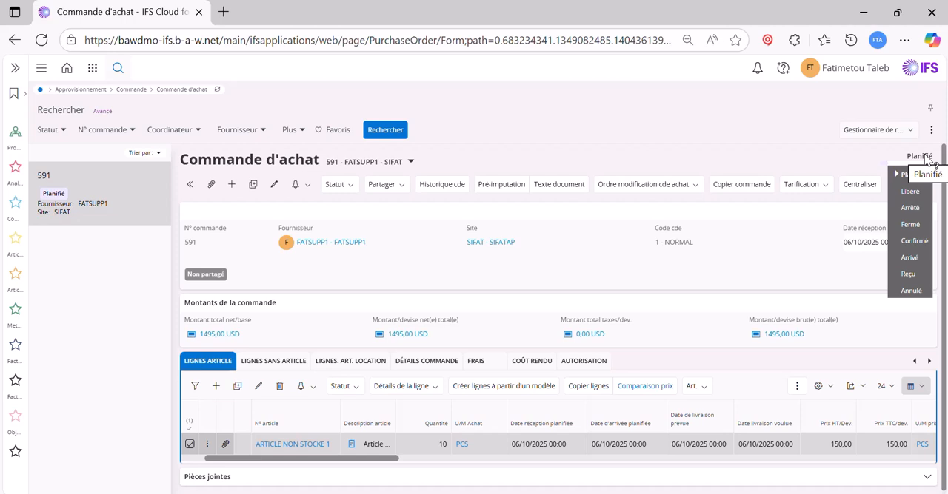
{"action": "mouse_move", "coordinate": [915, 165]}
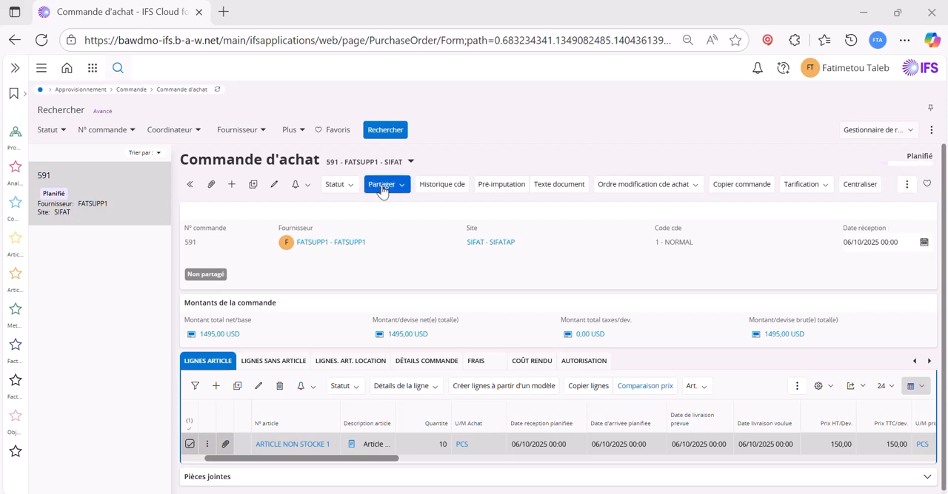
{"action": "left_click", "coordinate": [350, 191]}
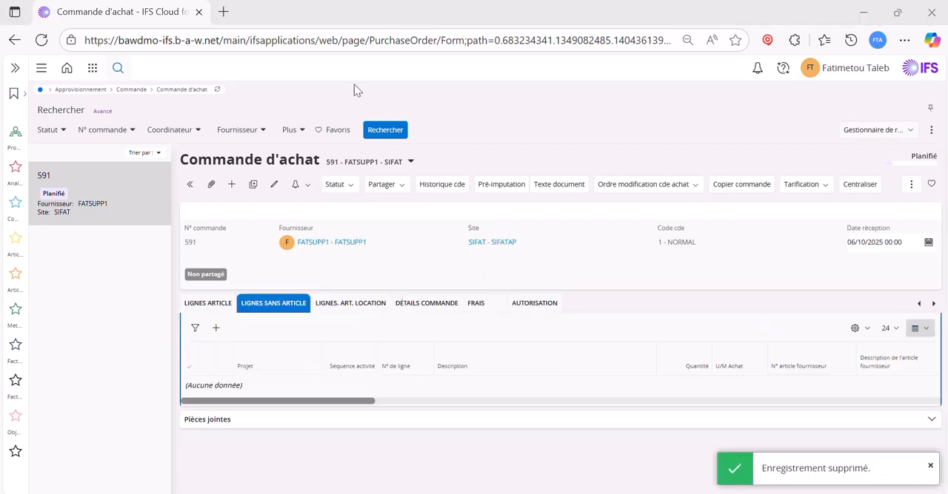
{"action": "left_click", "coordinate": [339, 184]}
{"action": "left_click", "coordinate": [351, 206]}
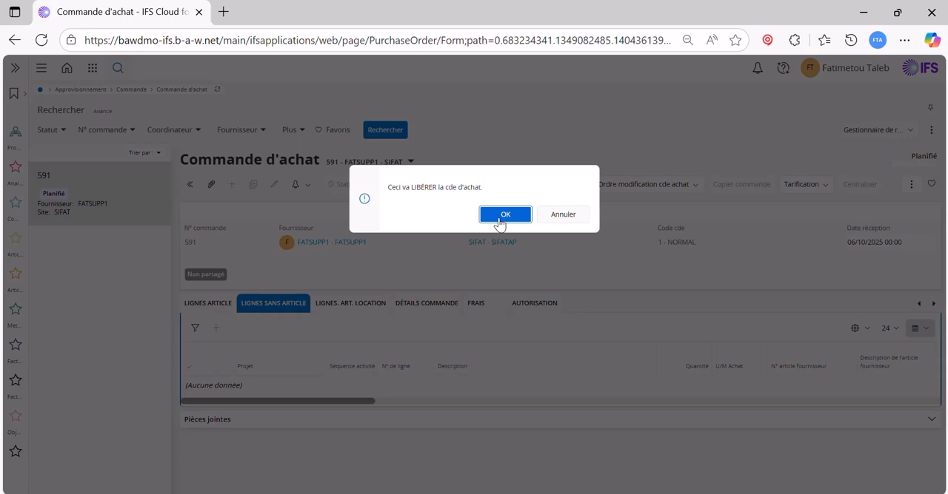
{"action": "left_click", "coordinate": [503, 215]}
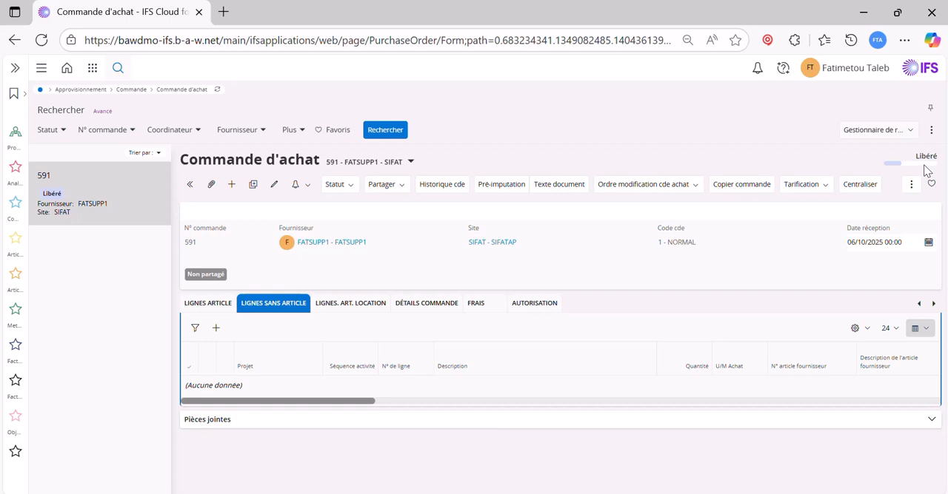
Confirm the released purchase order and accept the confirmation request
{"action": "left_click", "coordinate": [337, 184]}
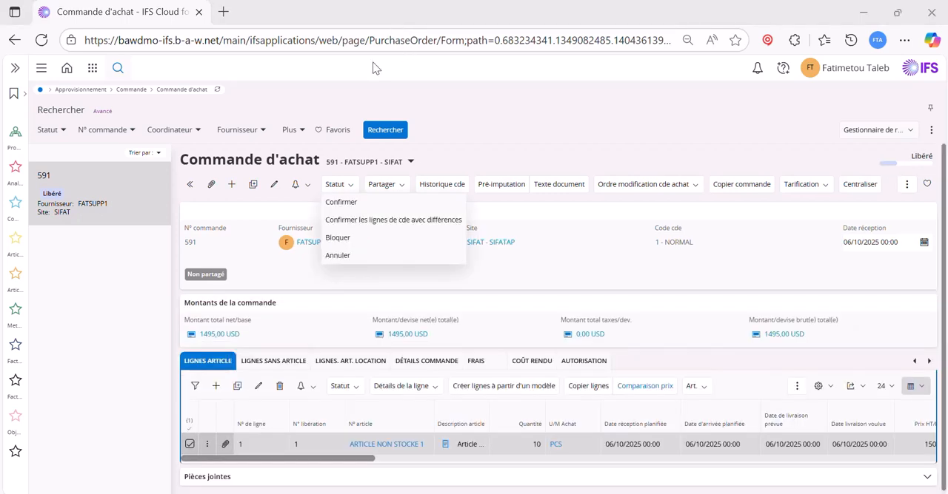
{"action": "left_click", "coordinate": [342, 203]}
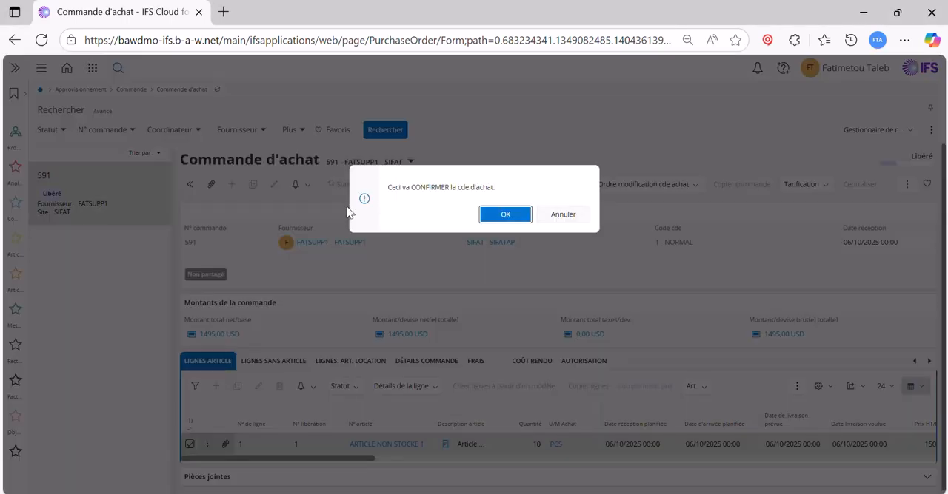
{"action": "left_click", "coordinate": [504, 215]}
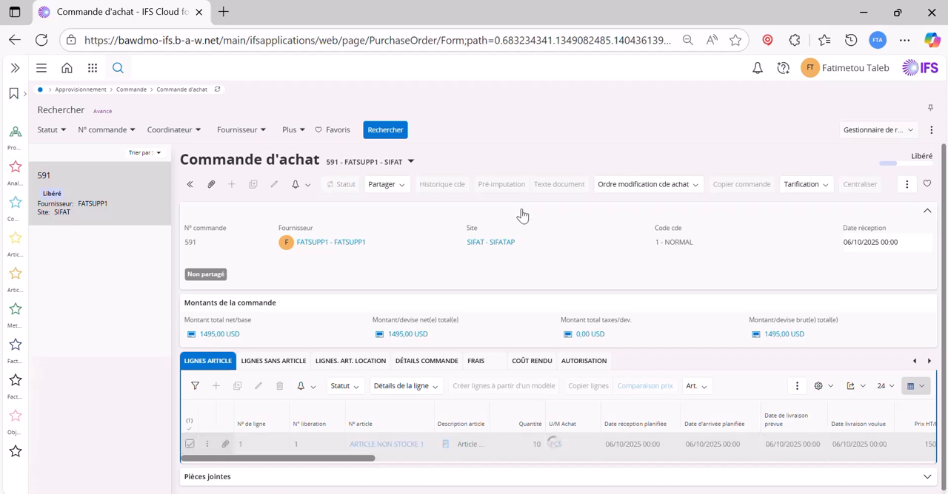
{"action": "mouse_move", "coordinate": [928, 165]}
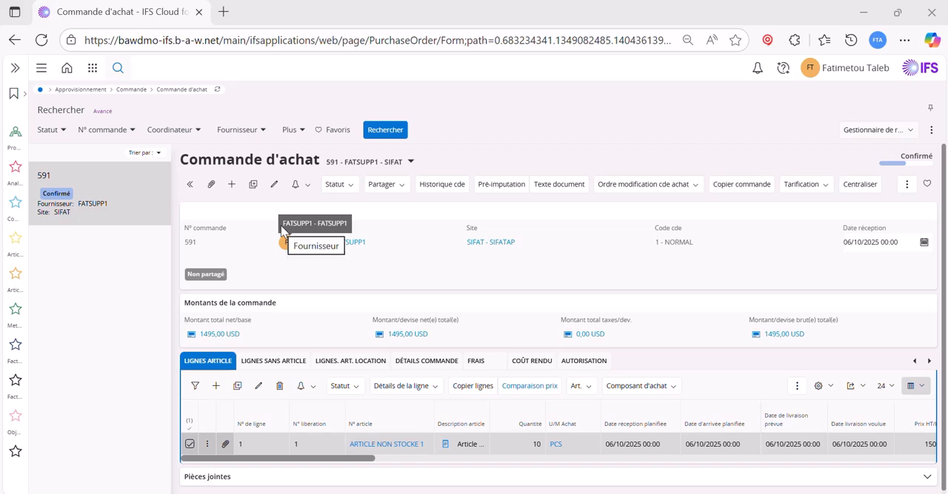
Find the Enregistrer arrivées page with the search text "en arr" and open it
{"action": "left_click", "coordinate": [116, 287]}
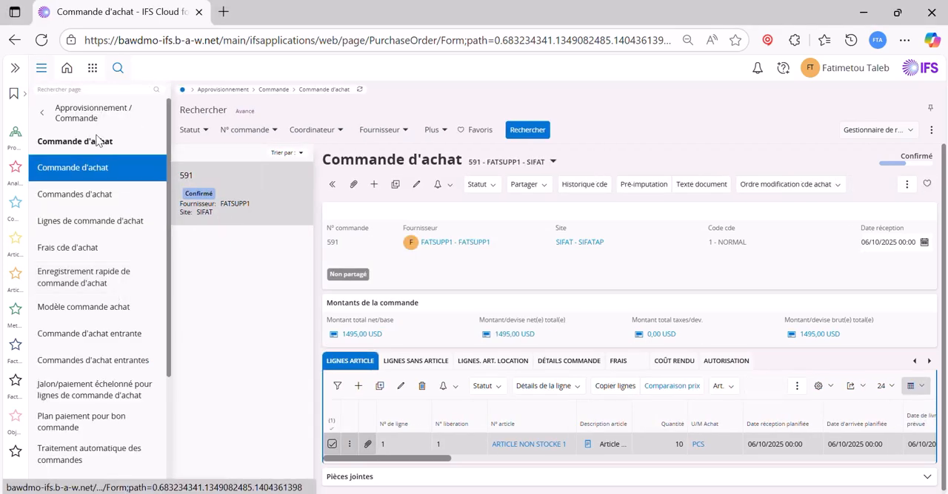
{"action": "left_click", "coordinate": [94, 87]}
{"action": "type", "text": "en a"}
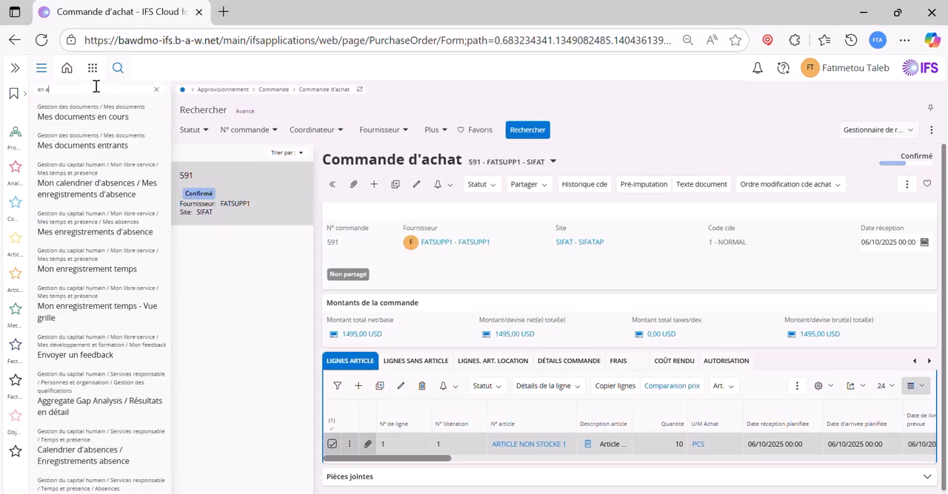
{"action": "type", "text": "rr"}
{"action": "left_click", "coordinate": [89, 118]}
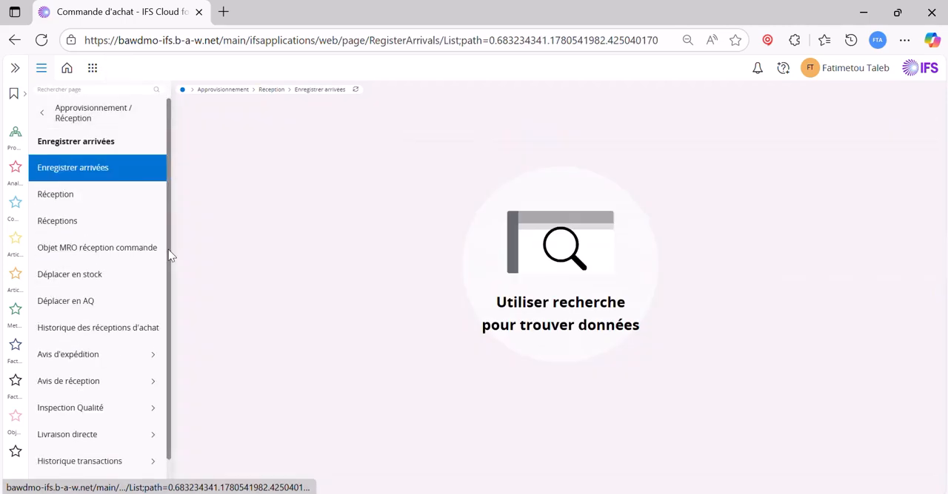
Filter the arrivals on Réf. source 1 using the purchase order's number followed by %, and run the search
{"action": "left_click", "coordinate": [217, 135]}
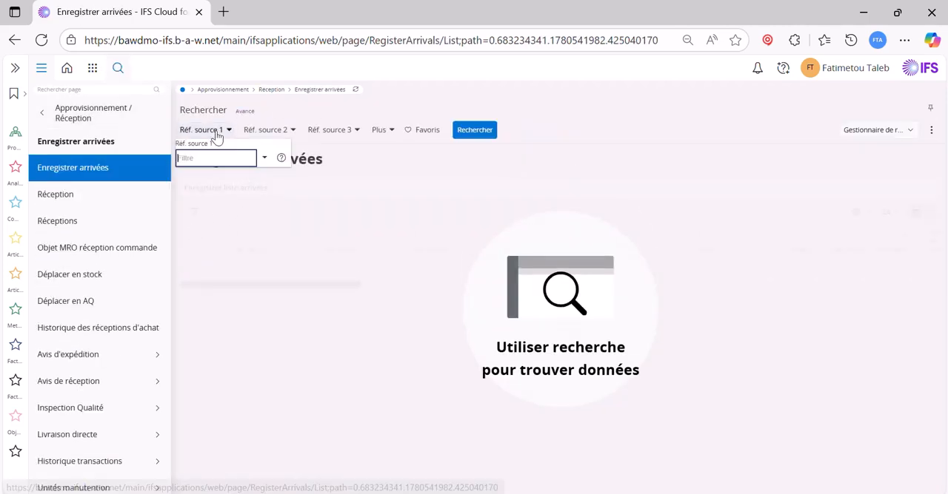
{"action": "type", "text": "591%"}
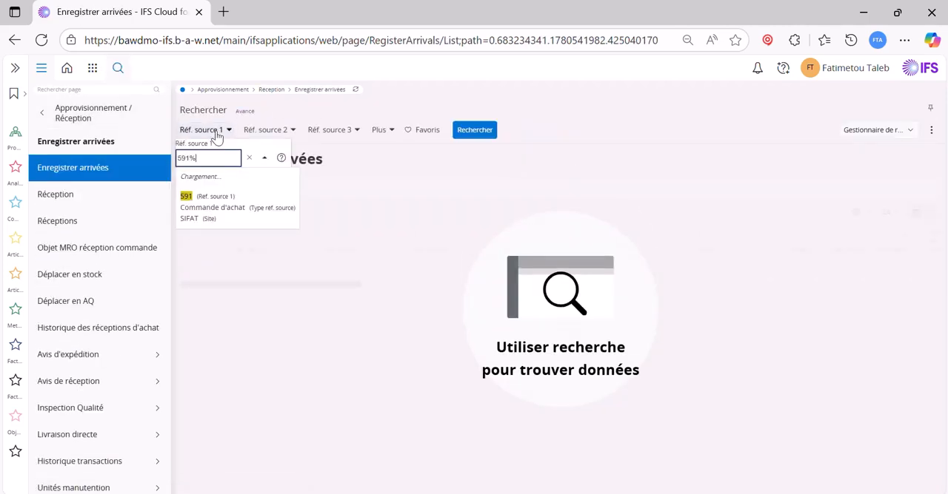
{"action": "key", "text": "Return"}
{"action": "left_click", "coordinate": [514, 135]}
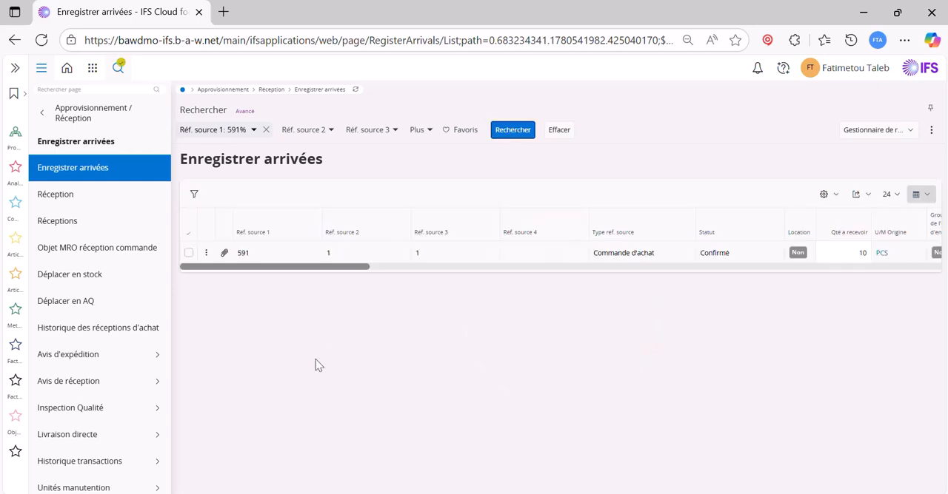
Receive the purchase order's arrival line with the default reception details, and return to the purchase order
{"action": "left_click", "coordinate": [189, 253]}
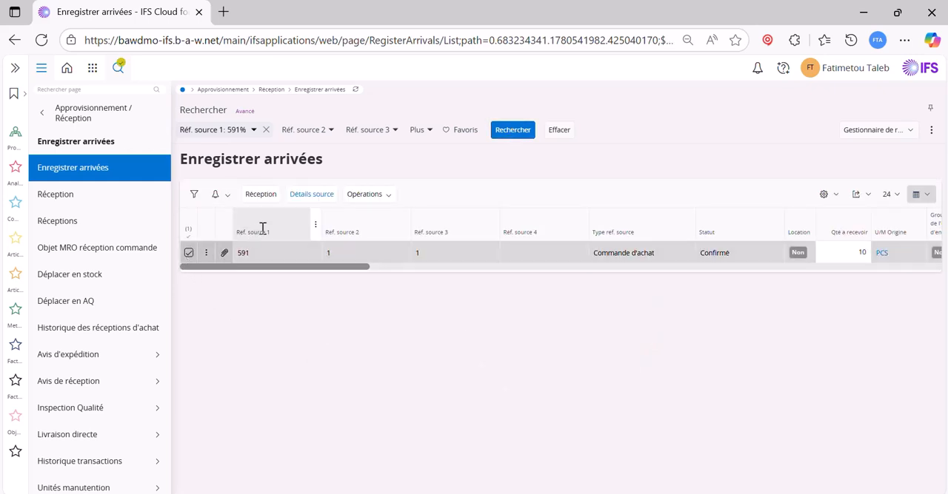
{"action": "left_click", "coordinate": [262, 201]}
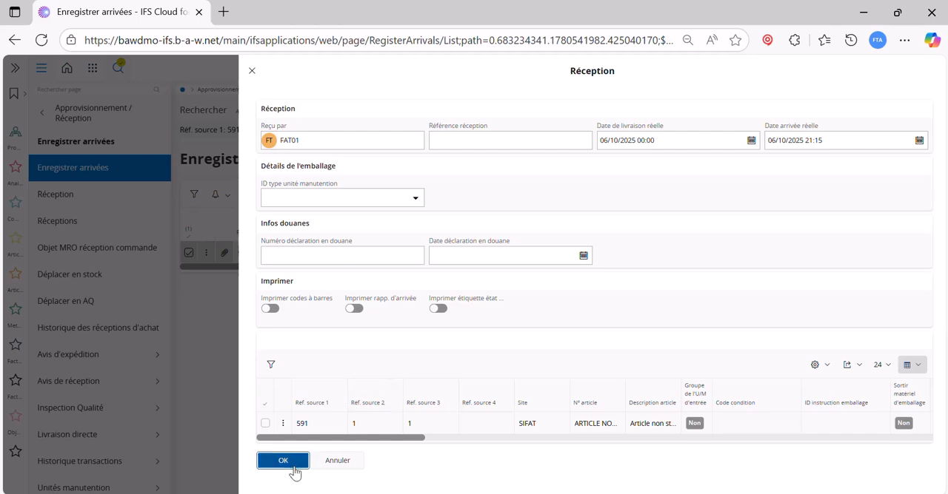
{"action": "left_click", "coordinate": [293, 469]}
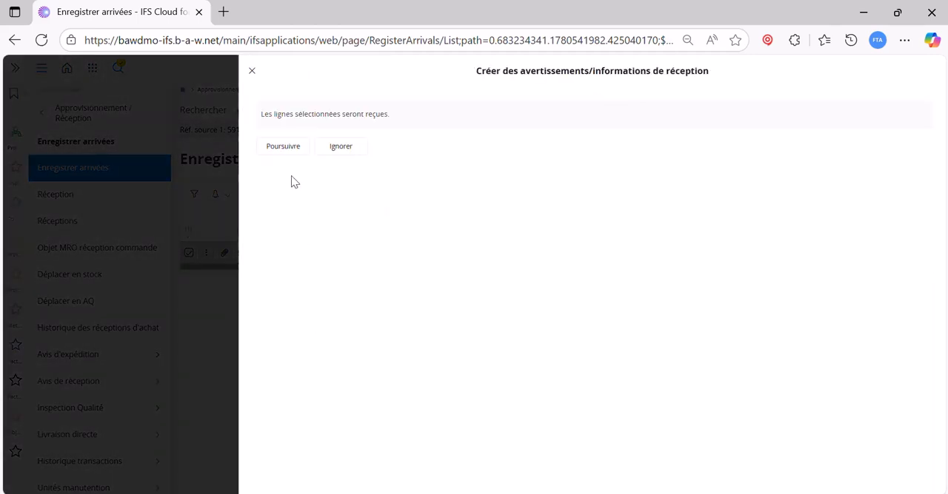
{"action": "left_click", "coordinate": [286, 150]}
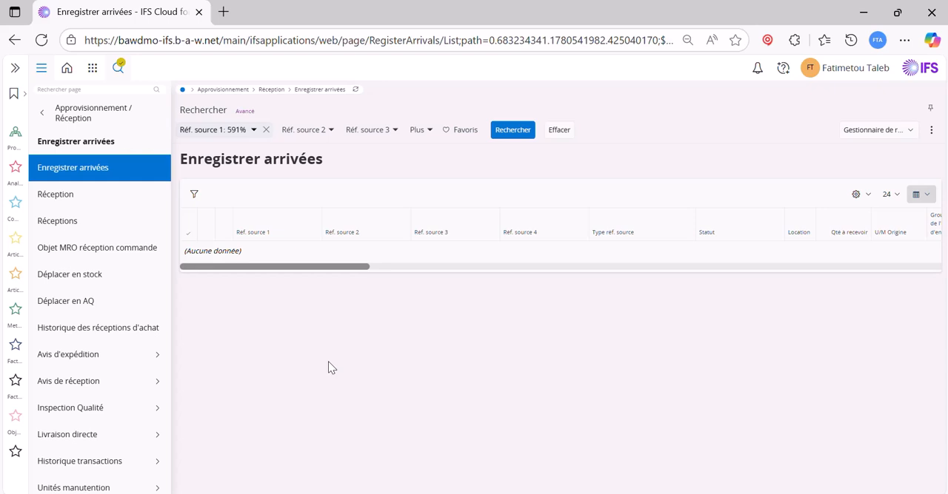
{"action": "left_click", "coordinate": [14, 40]}
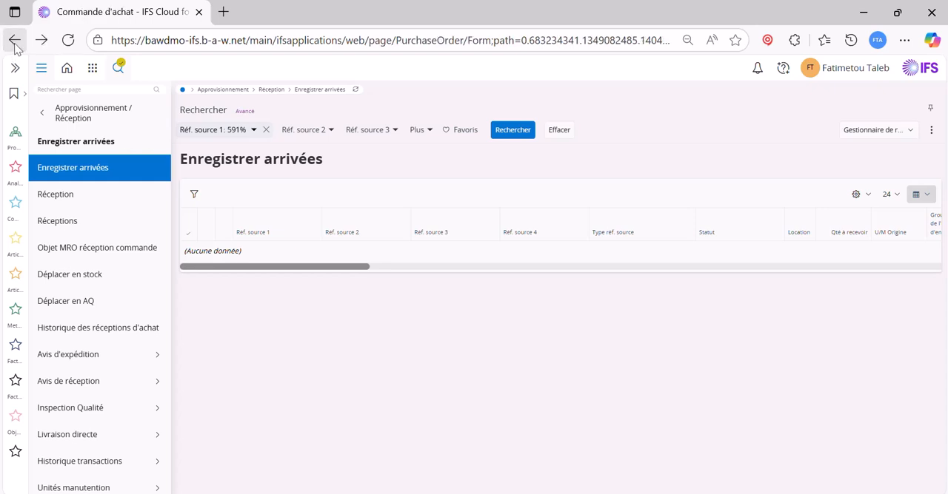